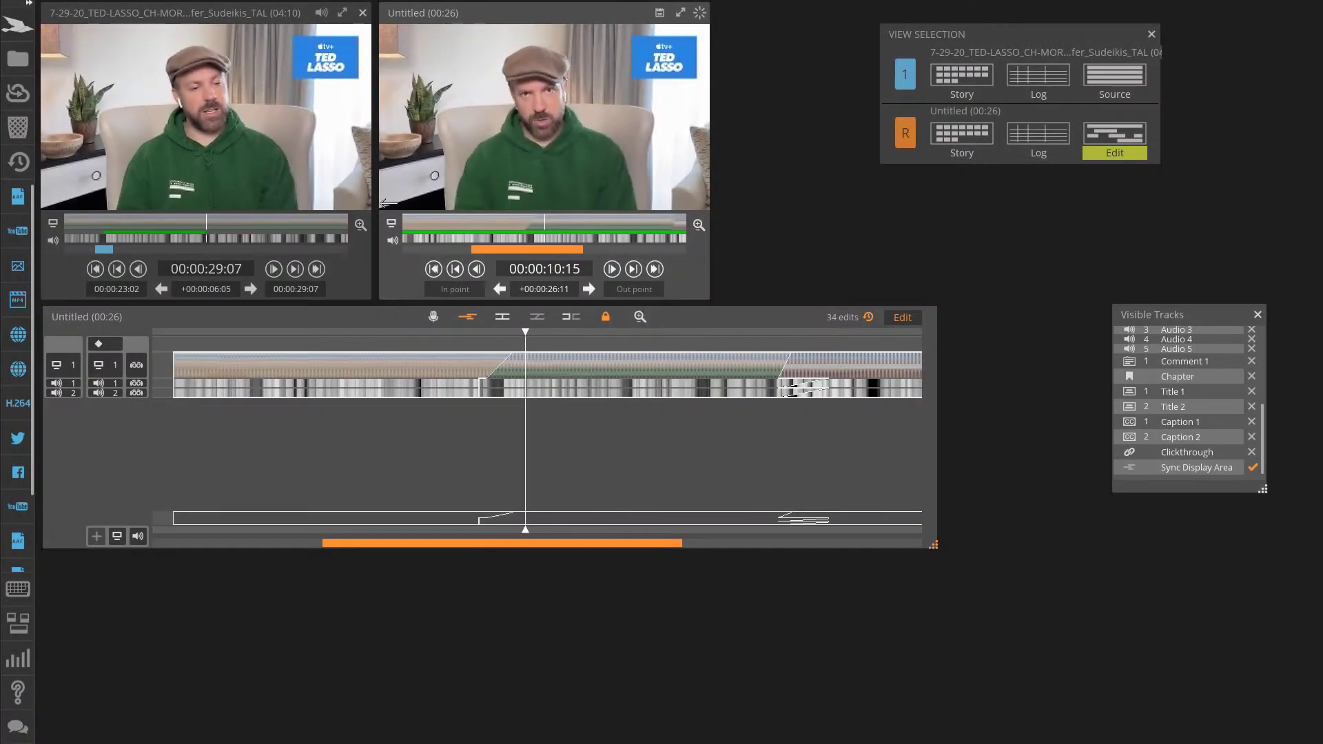
- Move the playhead back before the dissolve and play through it in the Edit viewer
{"action": "left_click_drag", "start_coordinate": [536, 528], "coordinate": [476, 527]}
{"action": "key", "text": "space"}
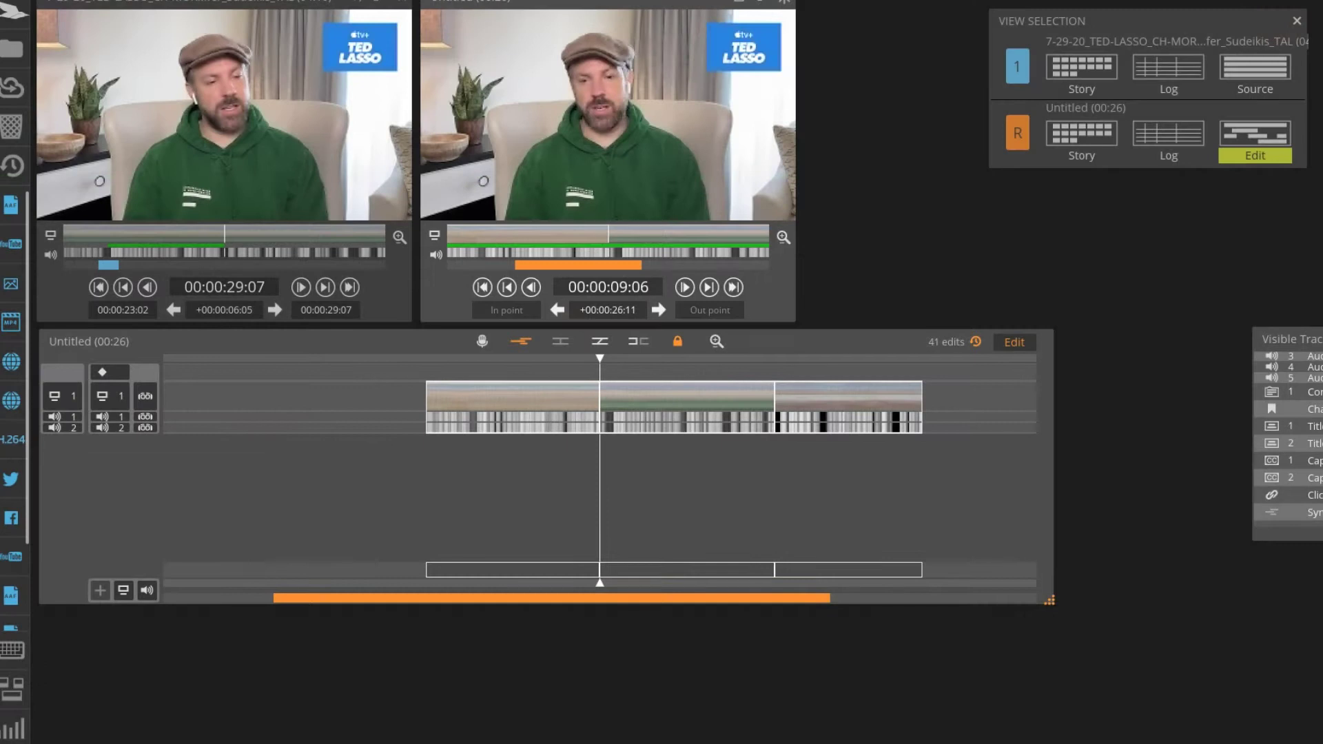
- Jump the playhead forward to the plain cut at 00:00:18:14
{"action": "key", "text": "s"}
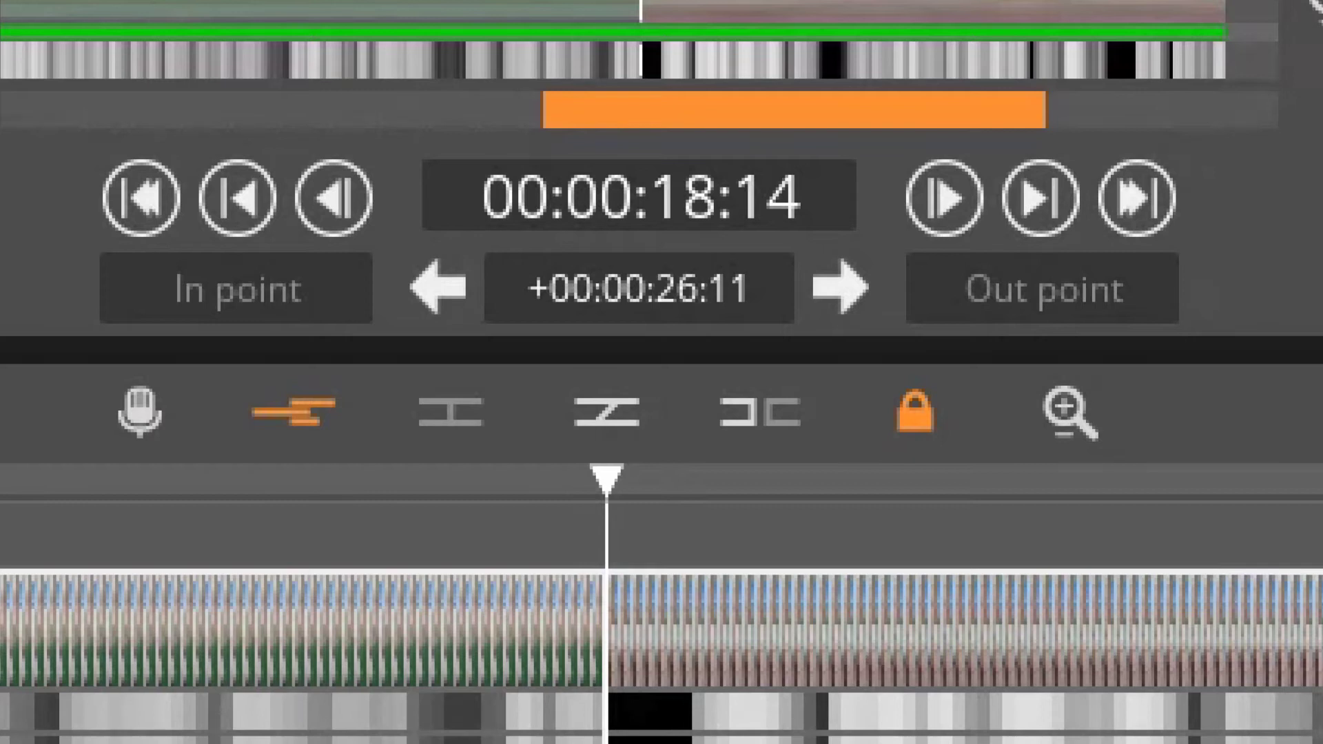
- Add a video dissolve and an audio crossfade at the 00:00:18:14 cut
{"action": "key", "text": "j"}
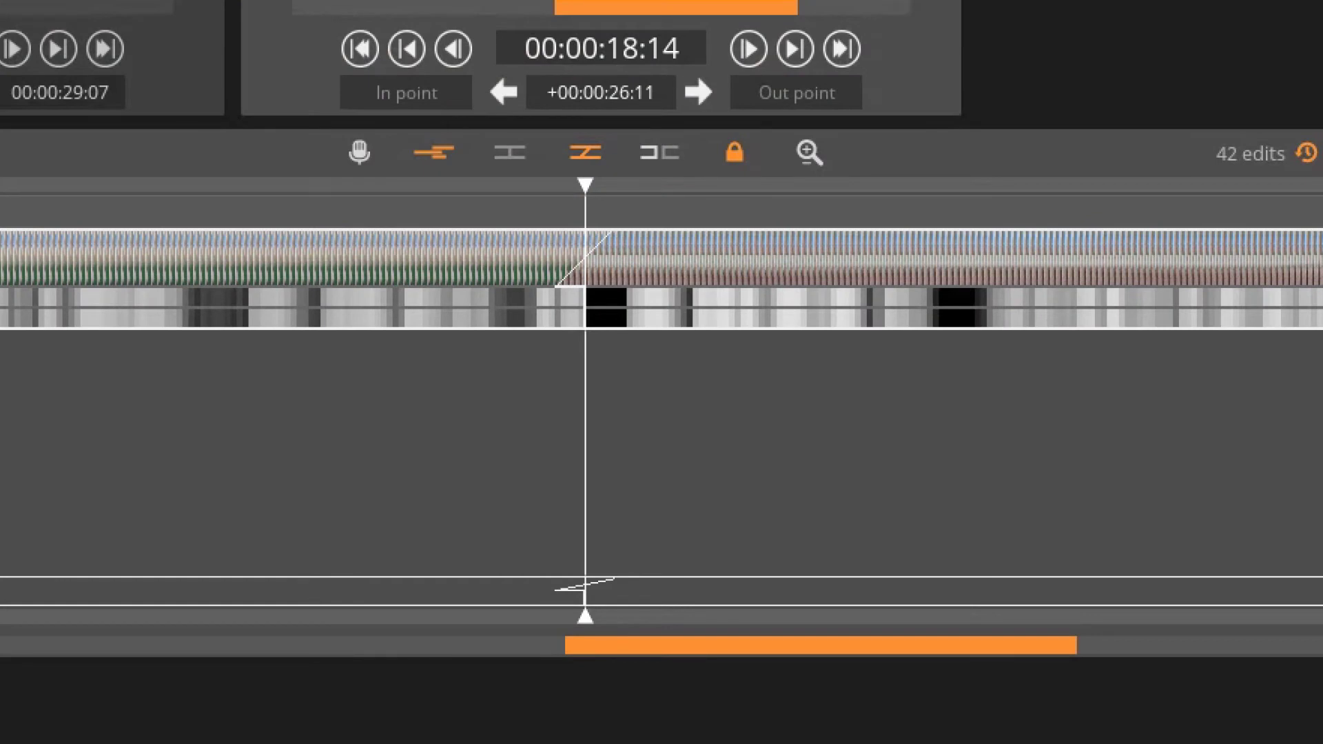
{"action": "key", "text": "Tab"}
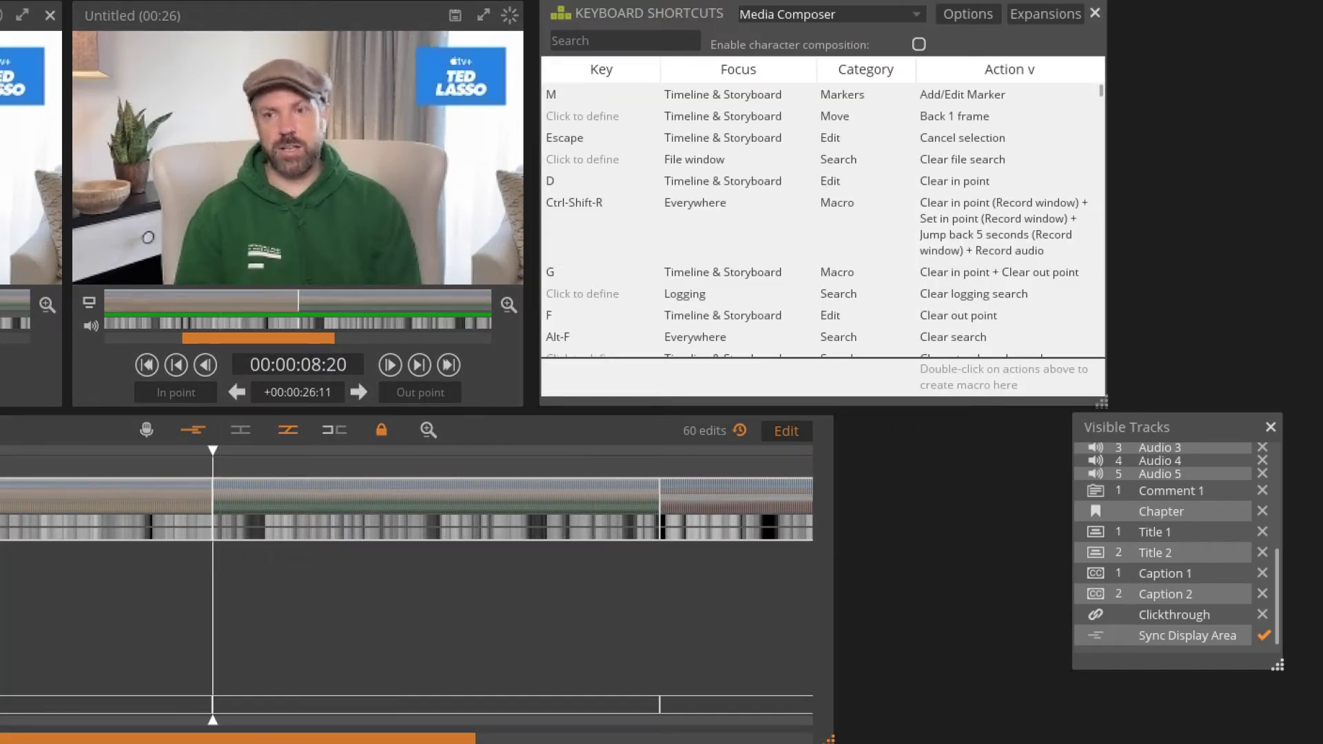
- Focus the Keyboard Shortcuts search box to look up transition commands
{"action": "left_click", "coordinate": [578, 42]}
{"action": "type", "text": "transi"}
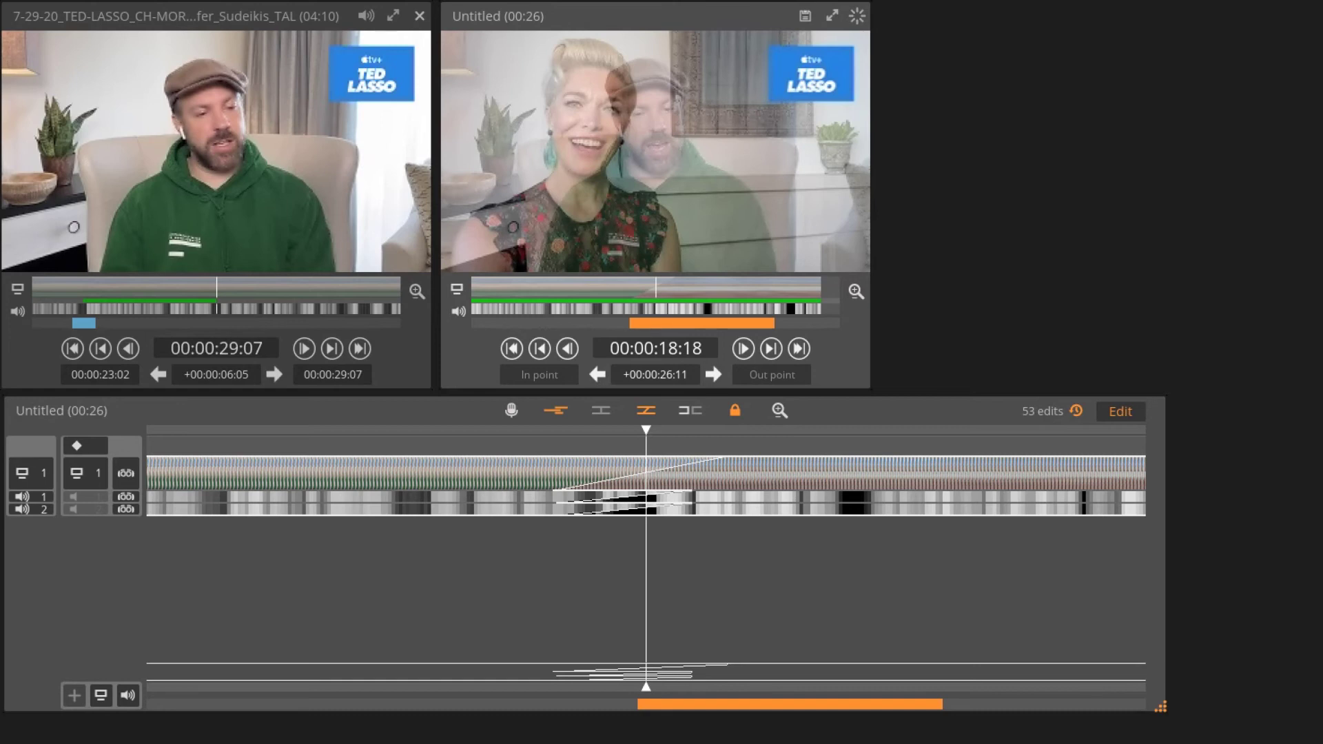
- Delete the long dissolve and the audio crossfade, leaving a plain cut
{"action": "key", "text": "Delete"}
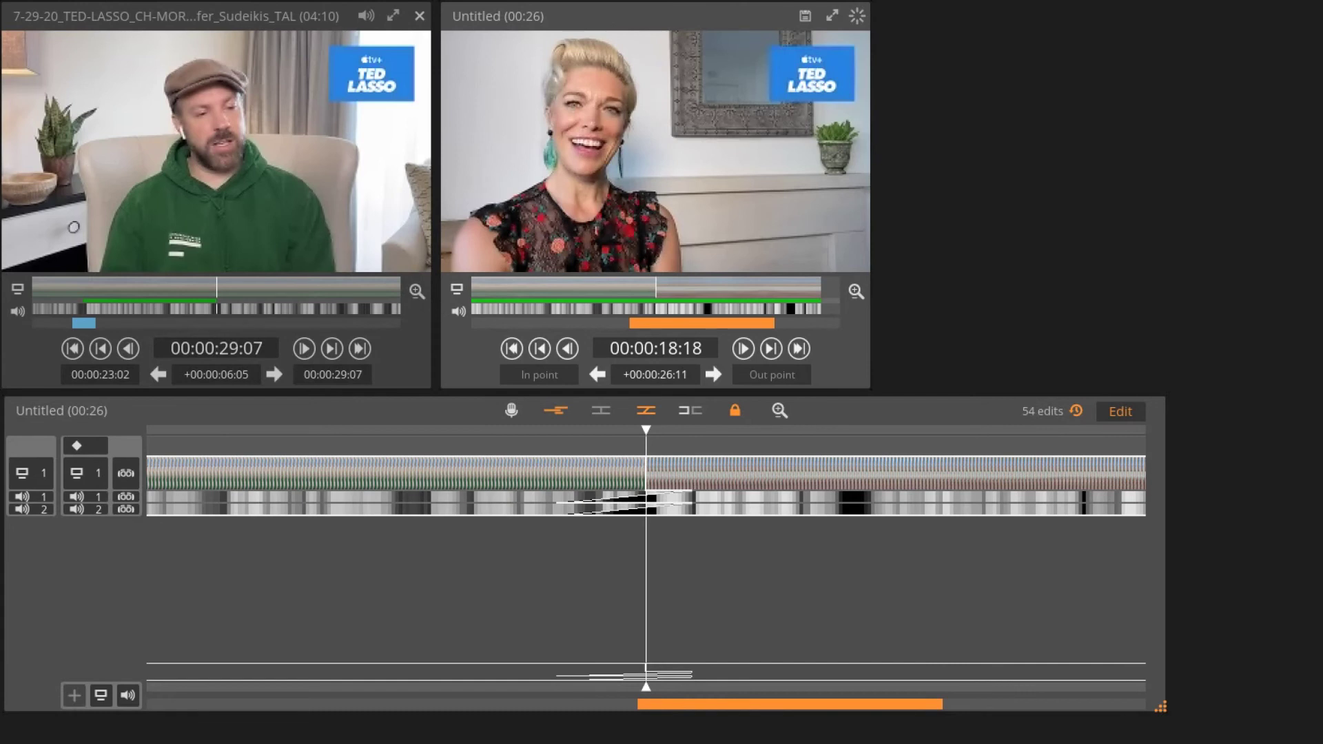
{"action": "key", "text": "Delete"}
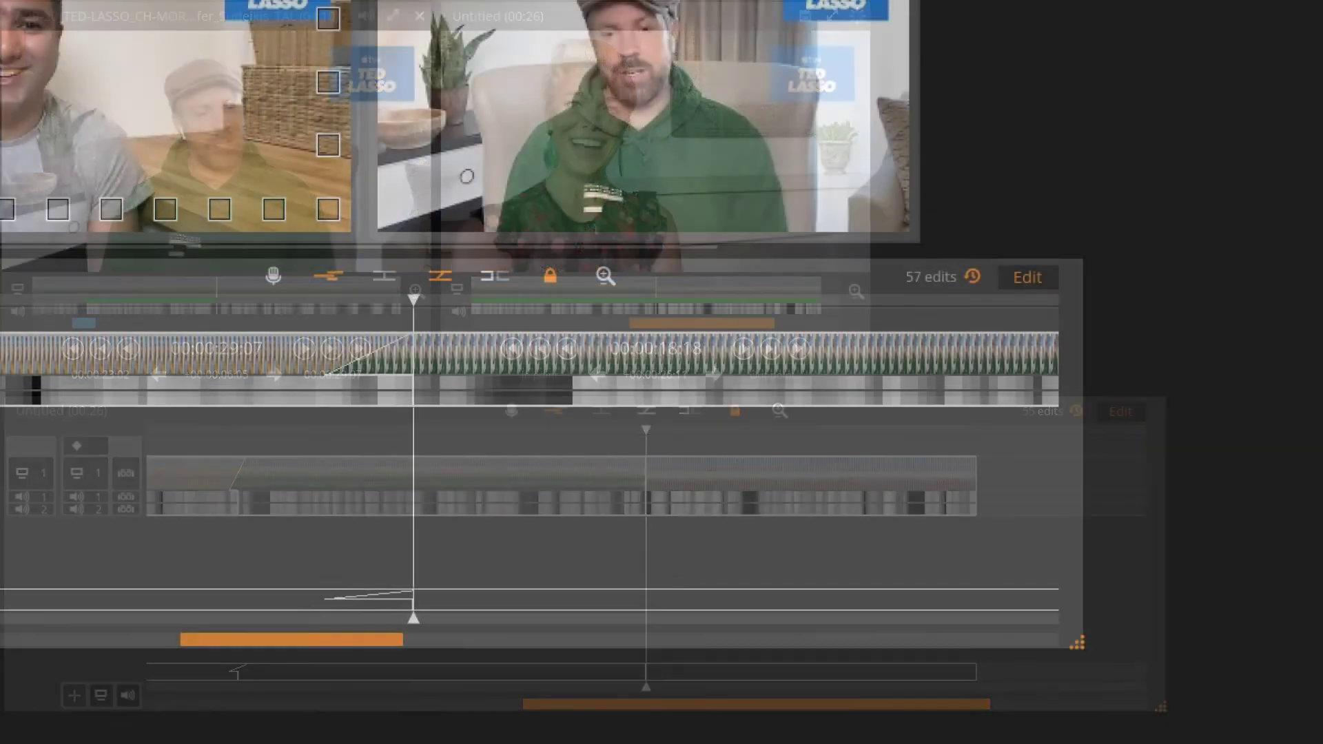